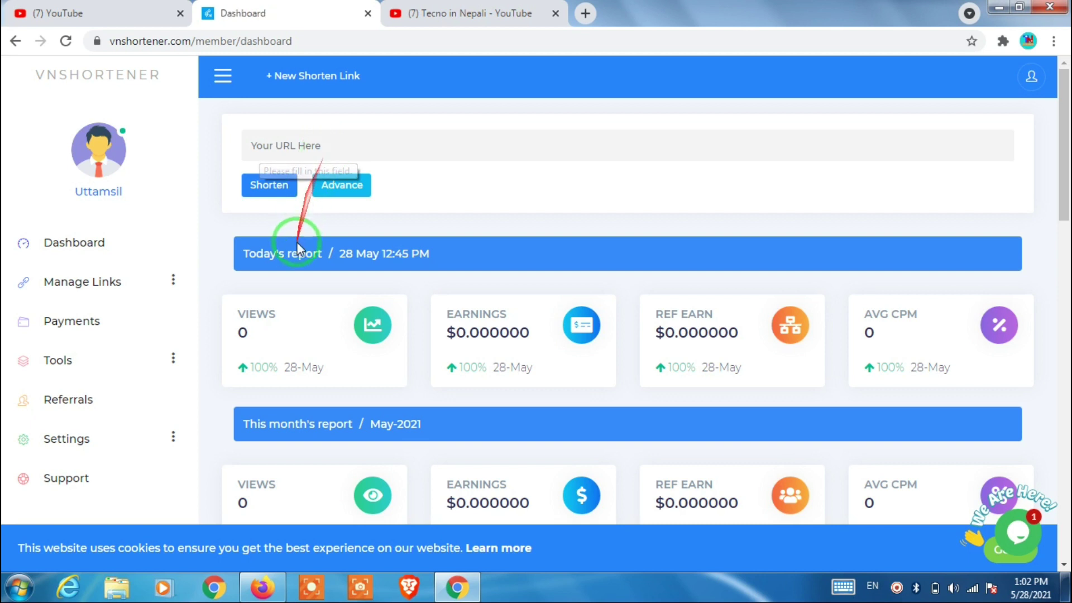
Switch to YouTube, open the Hindi-dubbed movie video "हैकर रिटर्न्स" from the home feed, and pause its playback.
click(103, 12)
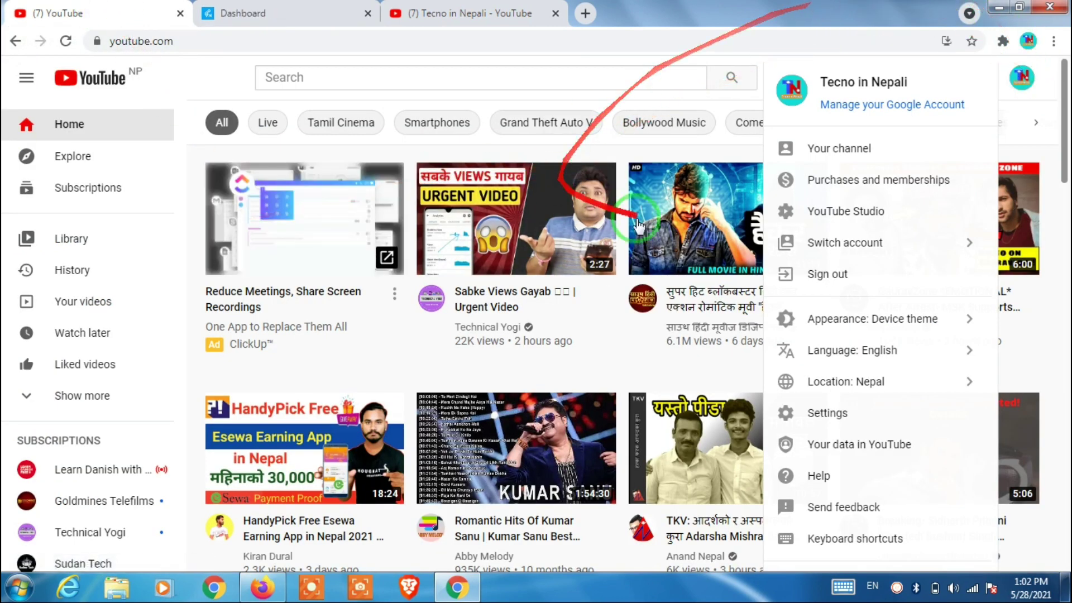
mouse_move(692, 251)
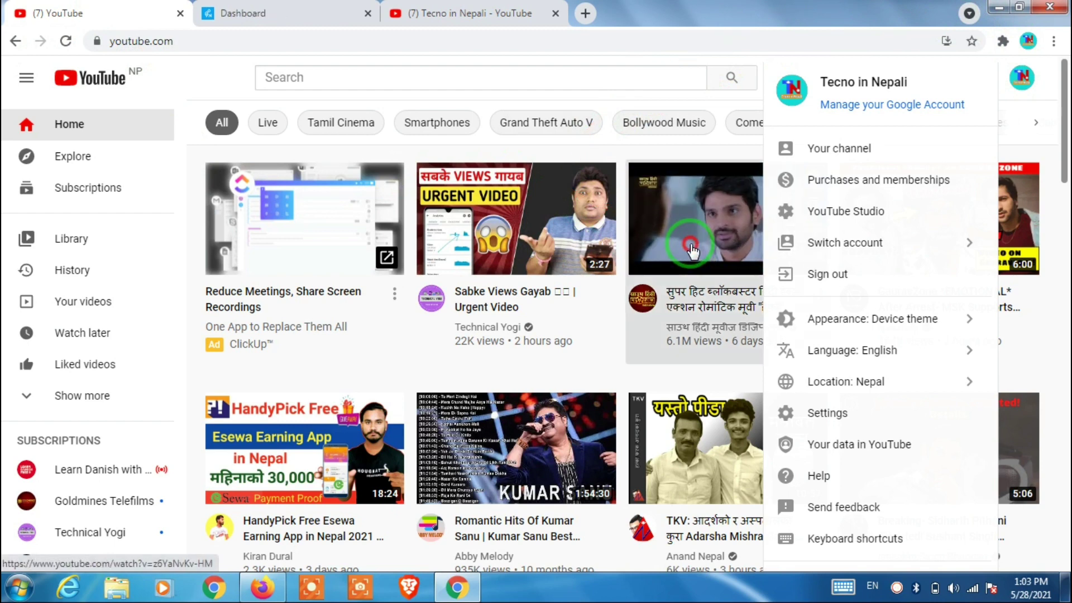
click(692, 252)
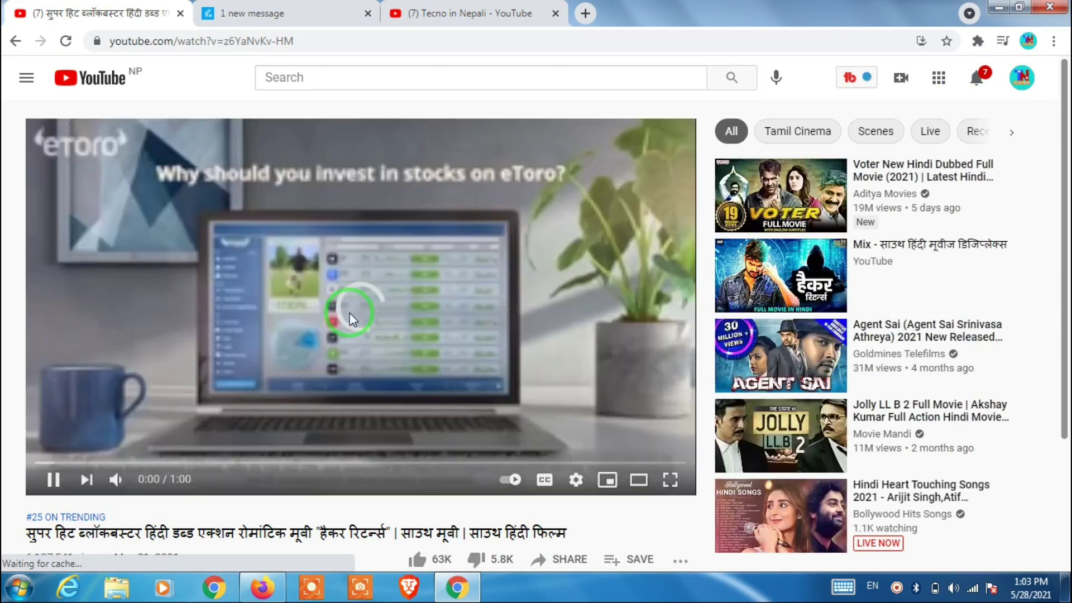
click(350, 313)
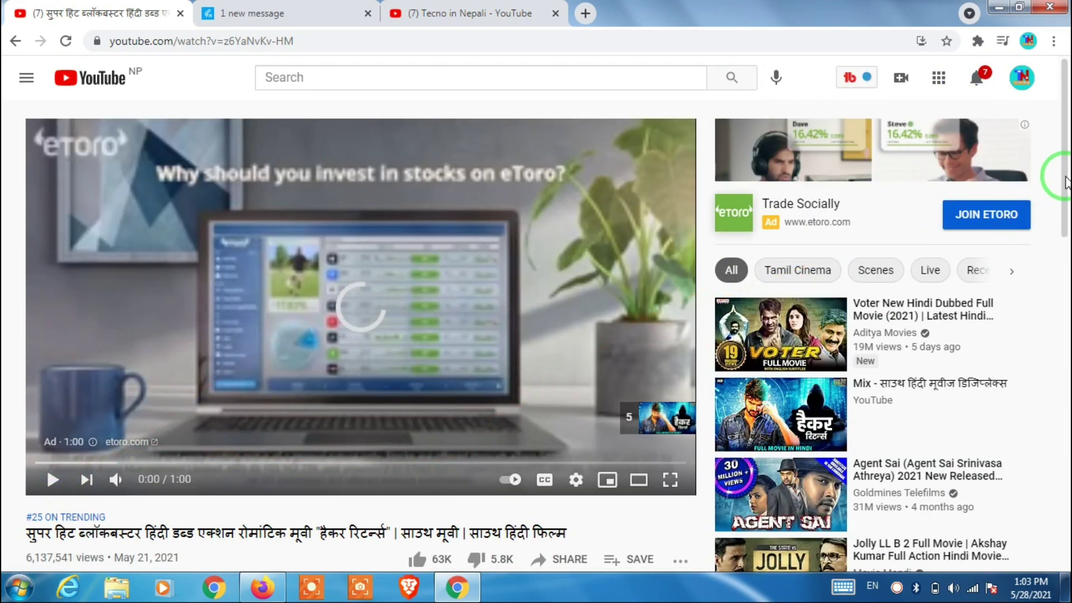
scroll(961, 290, down, 4)
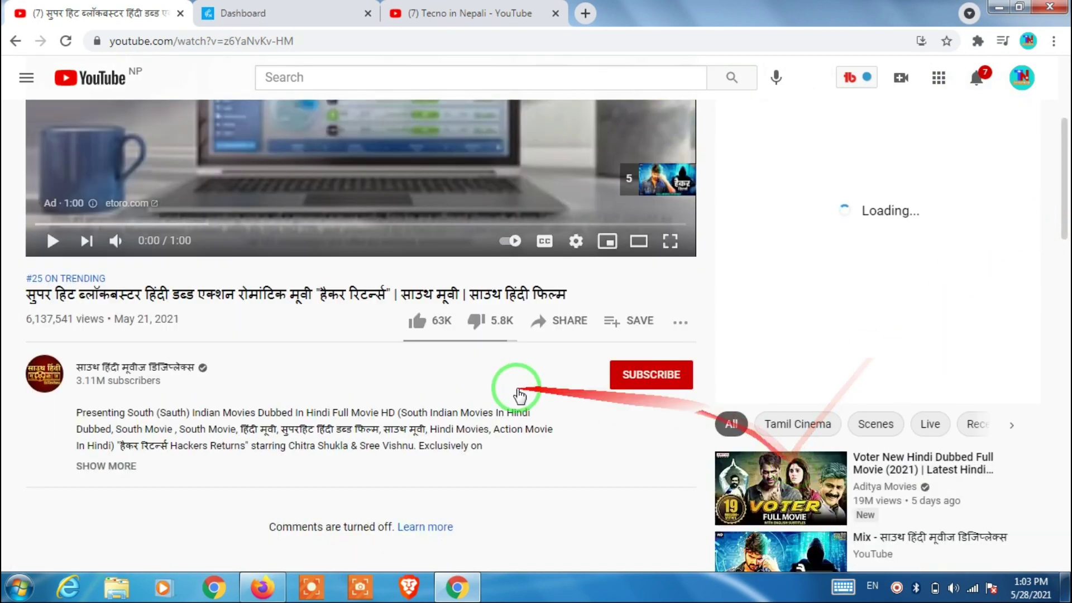
click(563, 323)
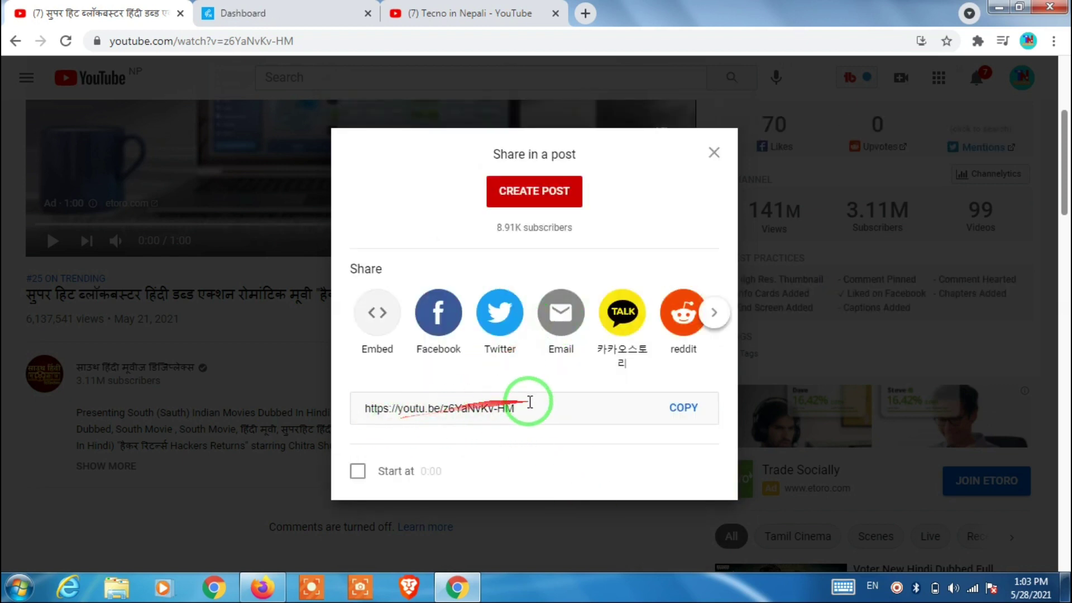
click(686, 414)
click(685, 414)
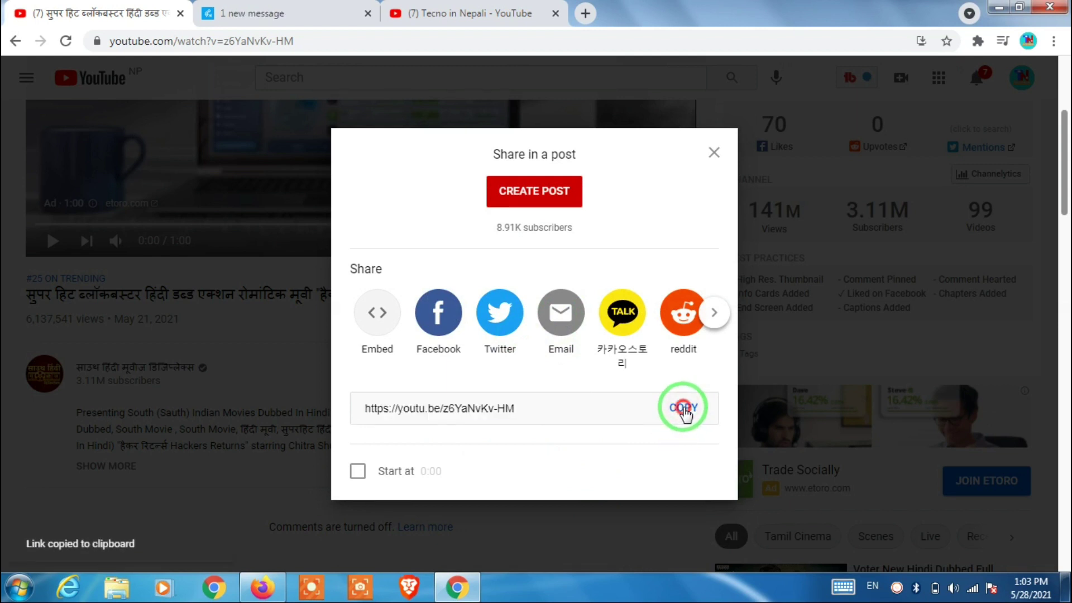
click(686, 415)
click(714, 149)
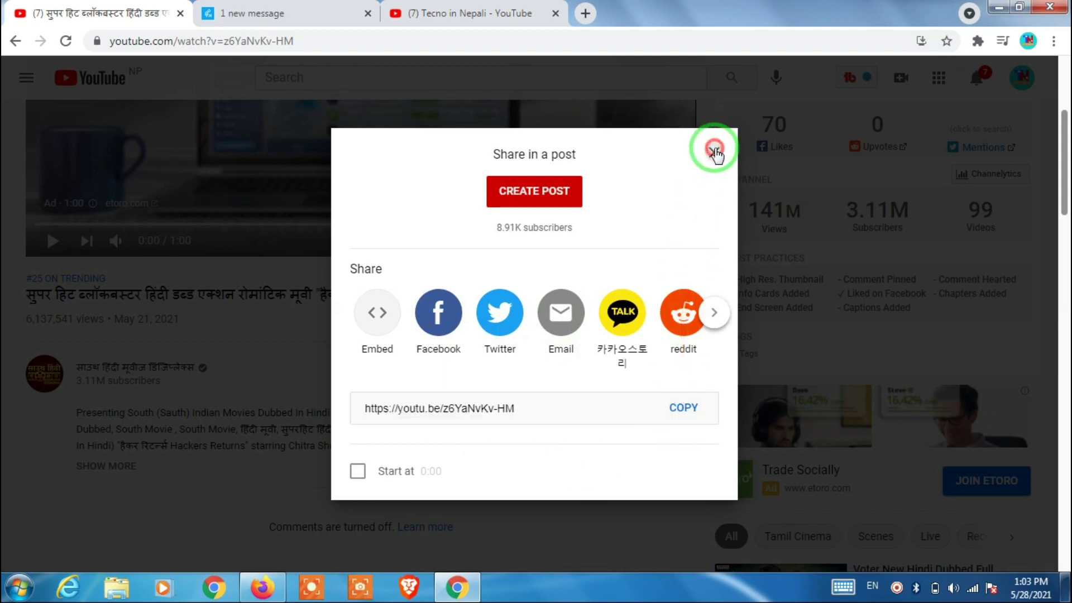
click(285, 12)
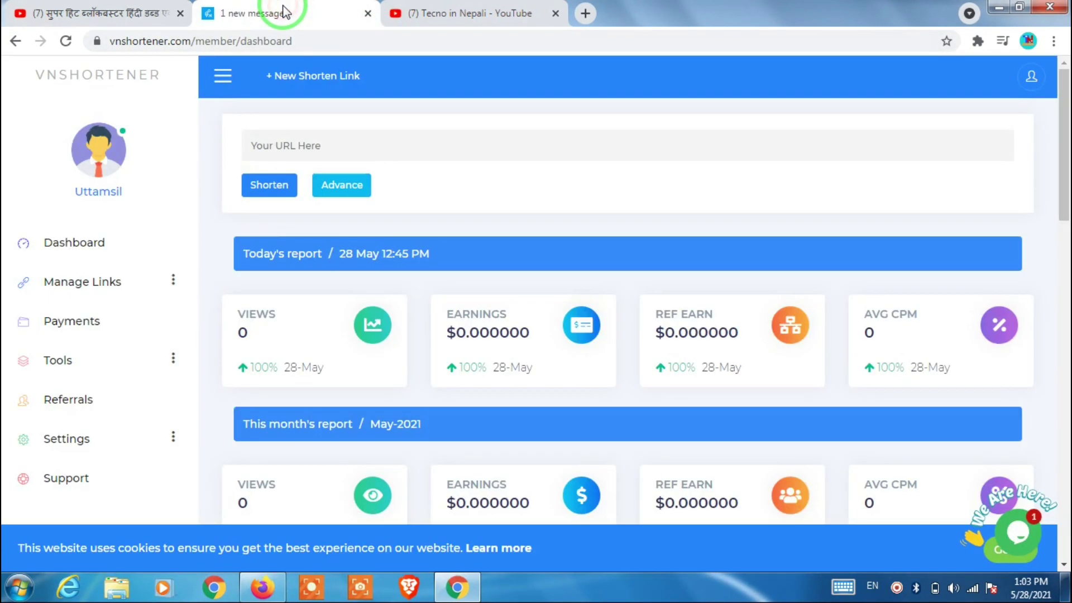
click(263, 156)
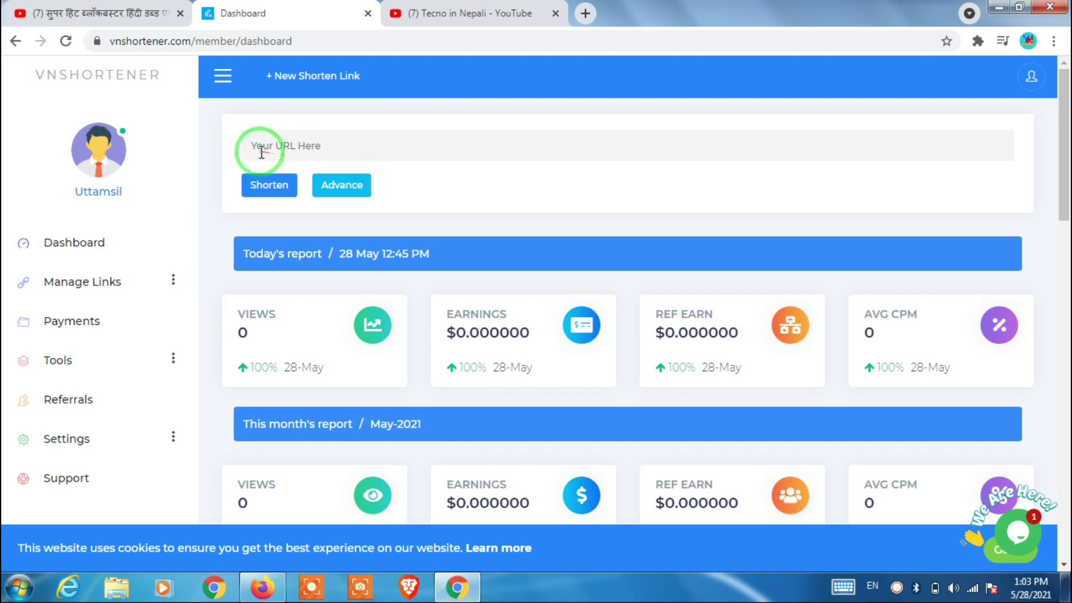
click(343, 148)
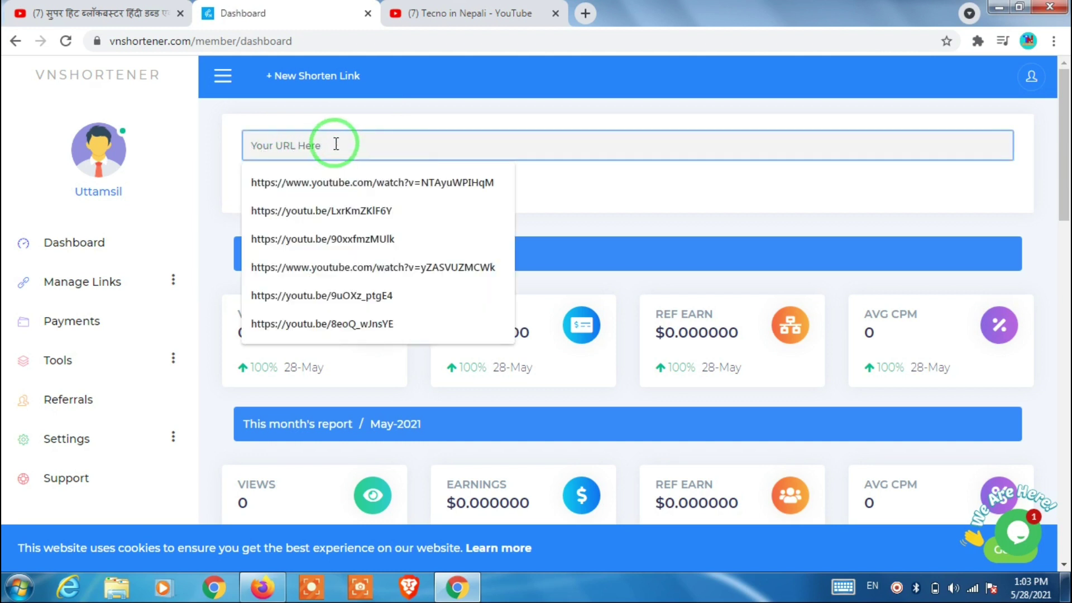
right_click(335, 143)
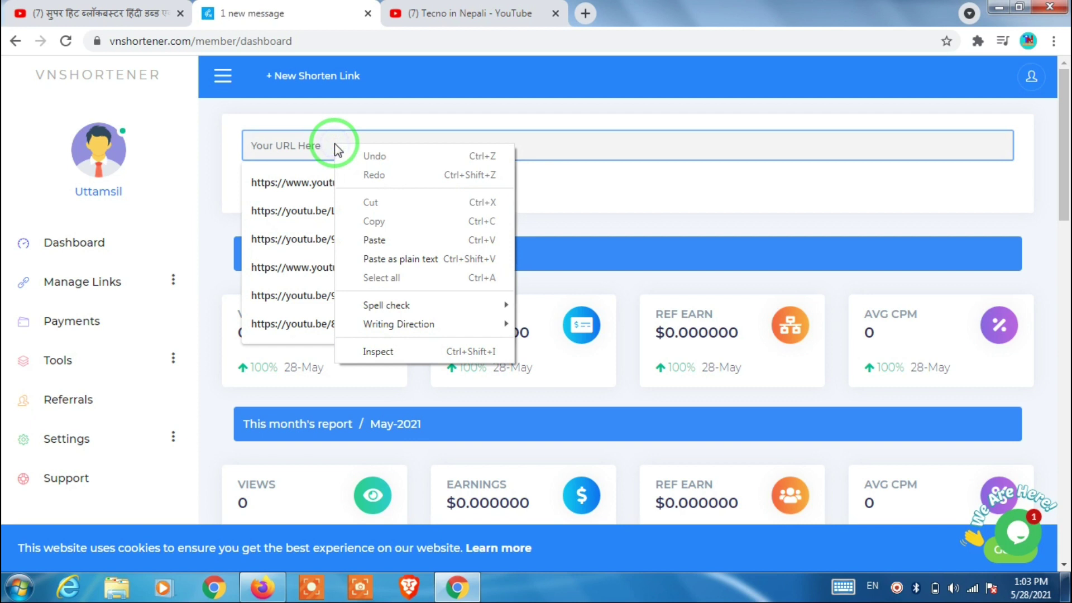
click(391, 238)
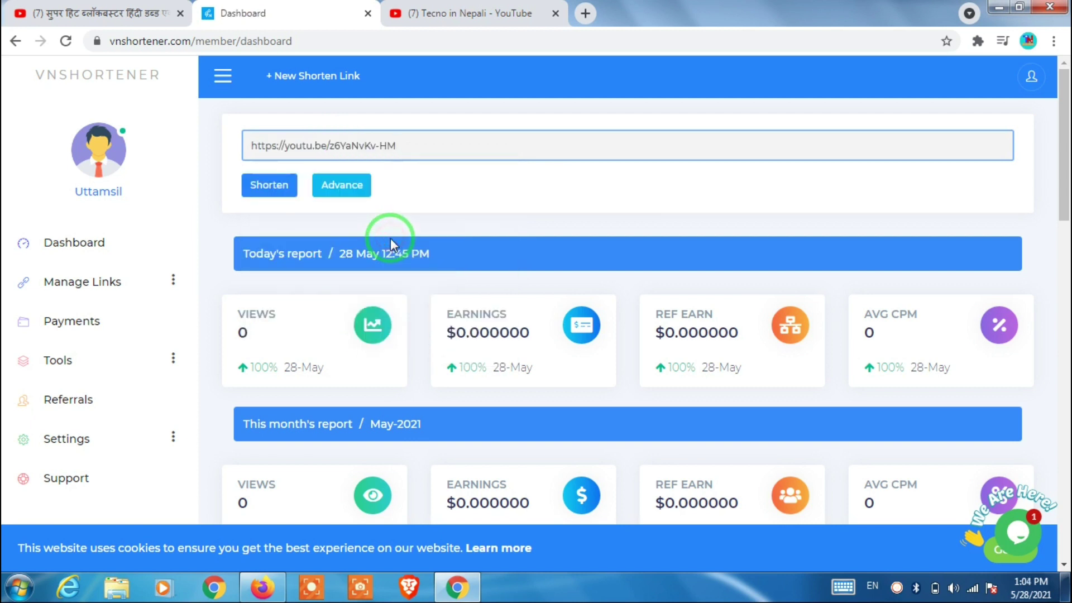
click(279, 187)
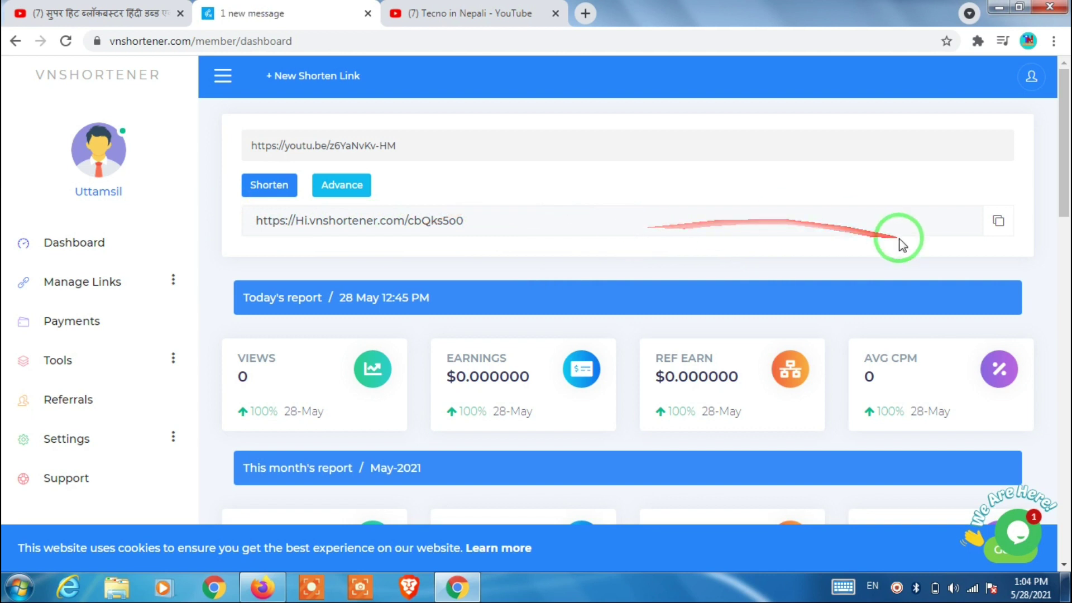
Copy the generated short link and select its full text.
click(999, 229)
click(999, 221)
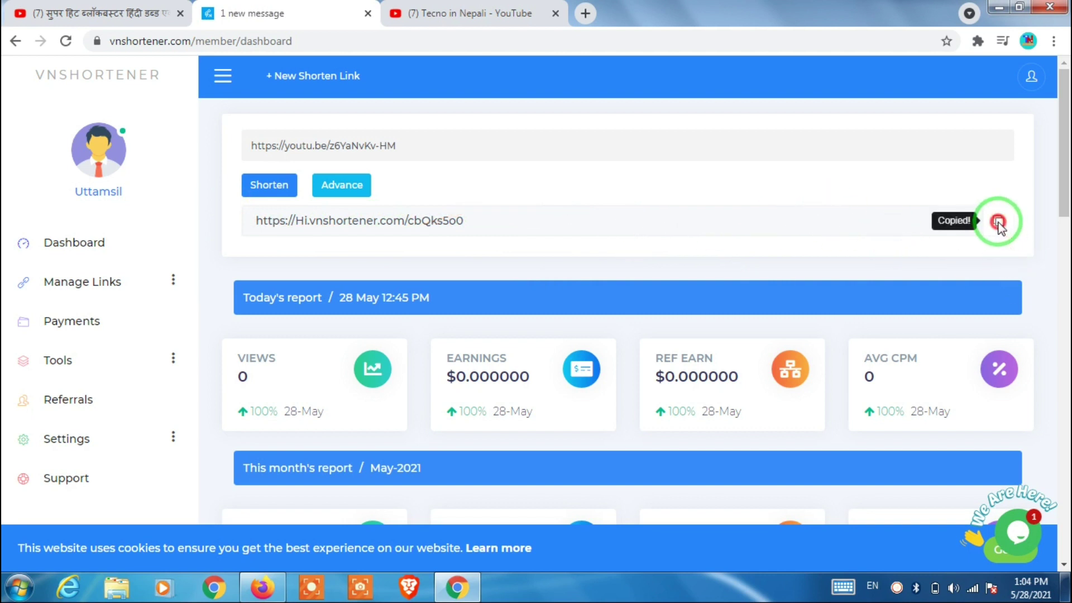
click(486, 220)
drag(458, 219, 371, 232)
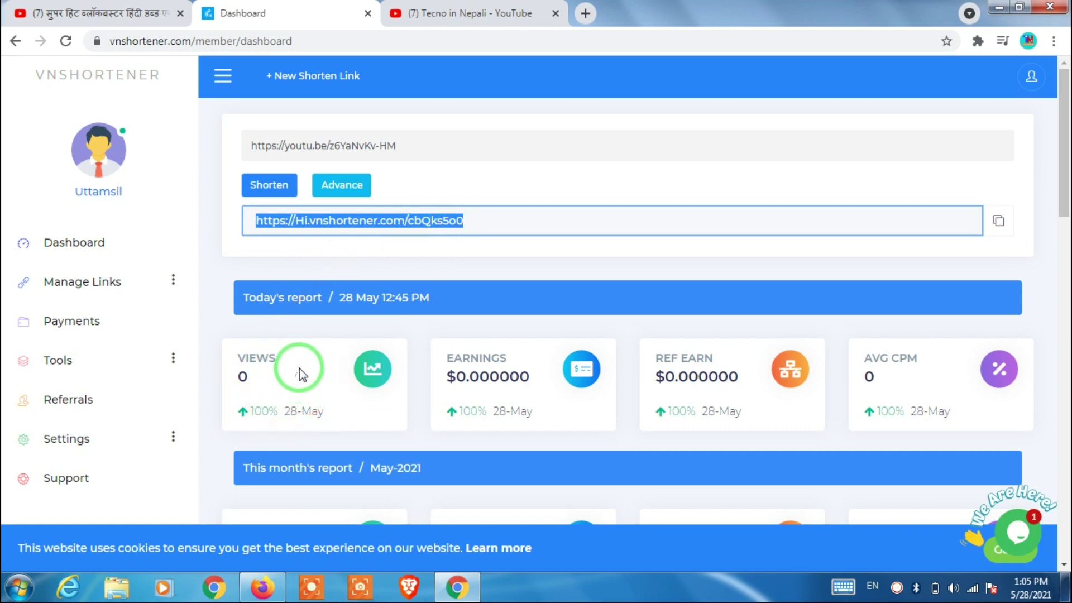
Examine the dashboard's daily and monthly views and earnings reports and the Earn Money announcement.
mouse_move(294, 383)
mouse_down()
mouse_move(223, 355)
mouse_move(277, 349)
mouse_move(263, 340)
mouse_move(243, 378)
mouse_move(247, 403)
mouse_move(267, 383)
mouse_up()
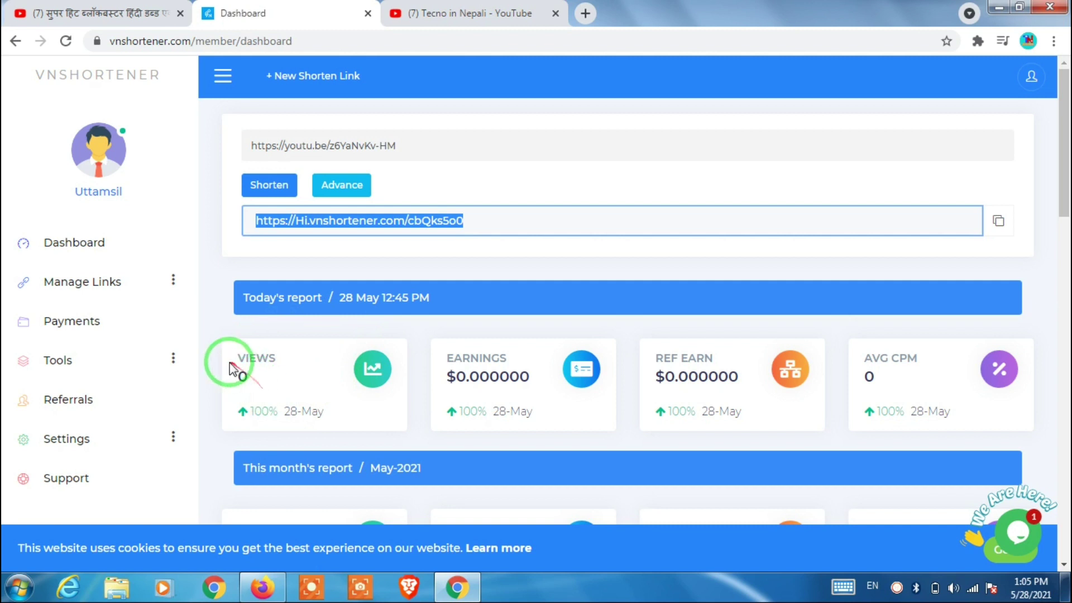
mouse_move(232, 363)
mouse_down()
mouse_move(239, 383)
mouse_move(455, 402)
mouse_move(469, 375)
mouse_move(458, 354)
mouse_move(495, 366)
mouse_up()
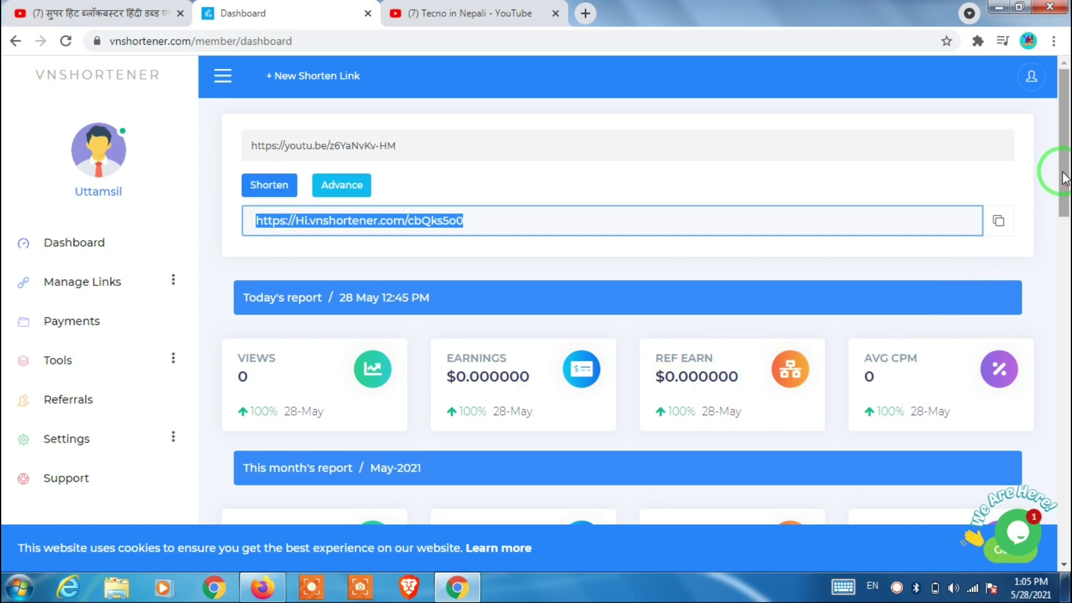
drag(1064, 173, 1069, 296)
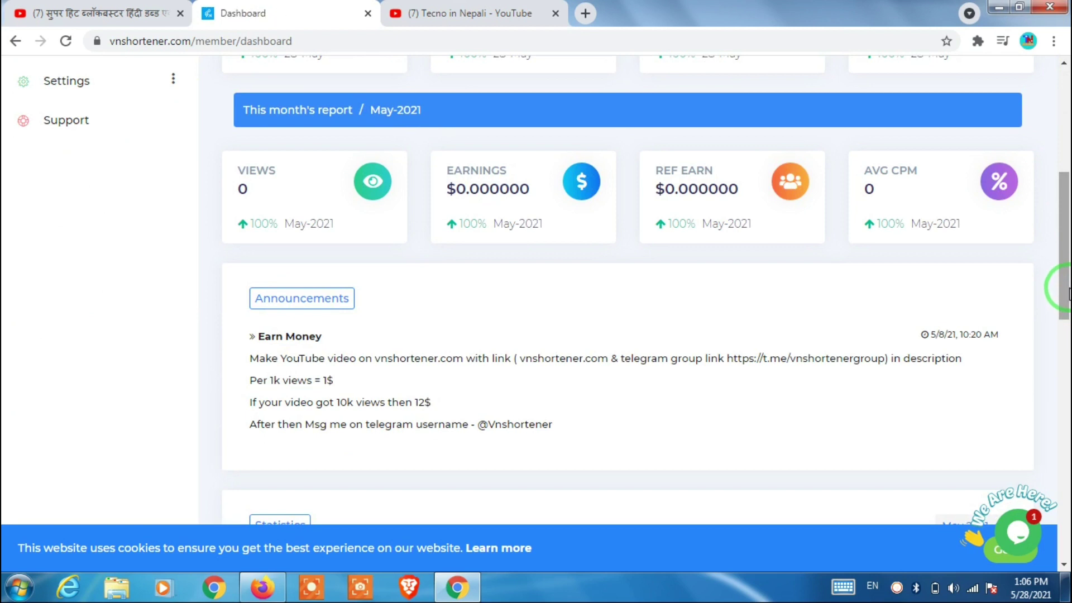
drag(1068, 295, 1067, 320)
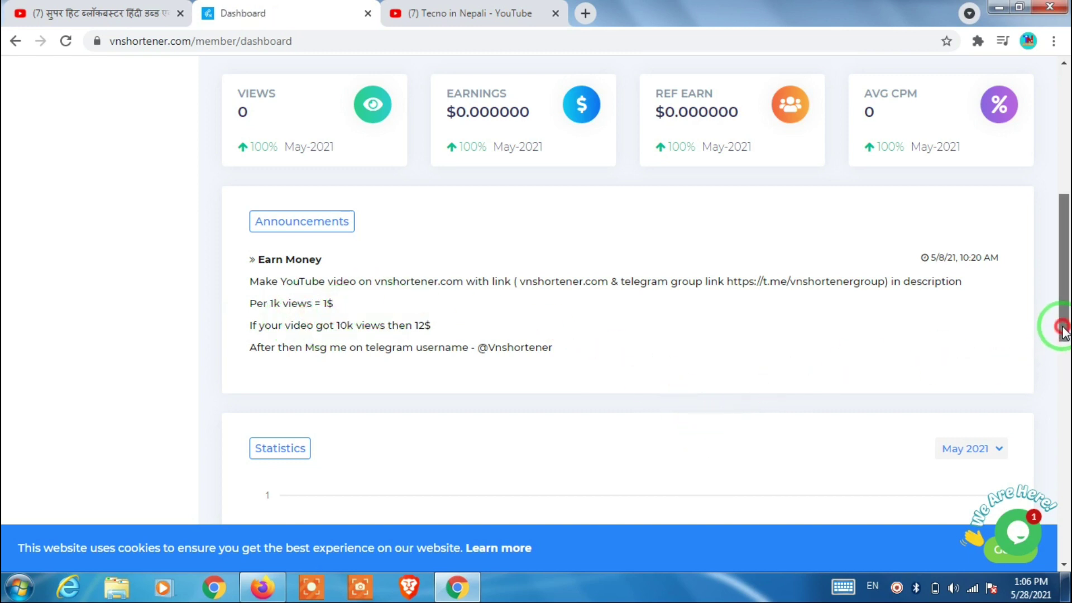
drag(1063, 331, 1066, 218)
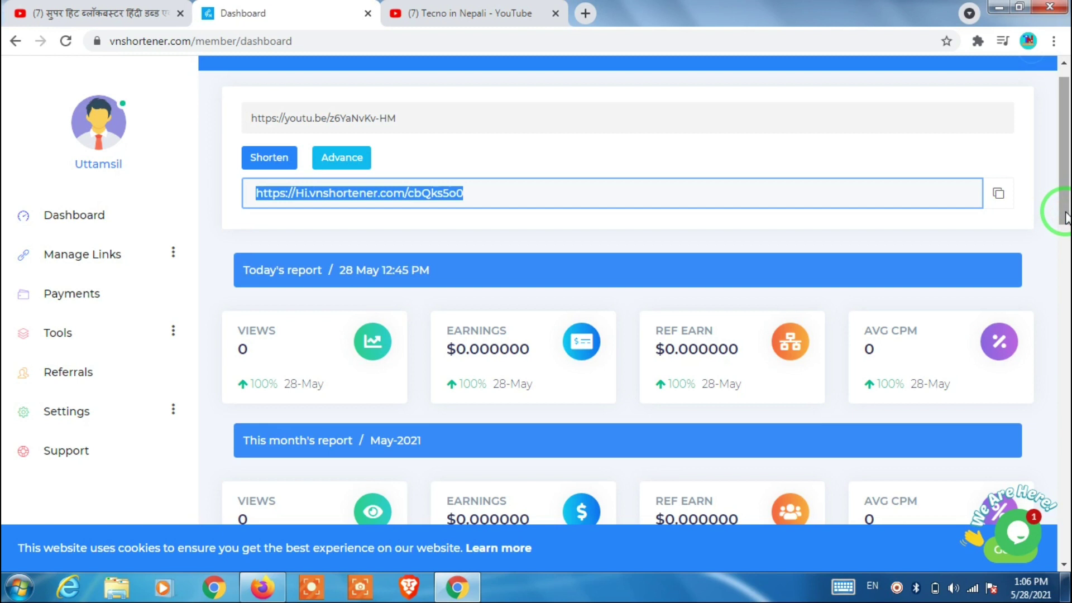
drag(1066, 218, 1060, 211)
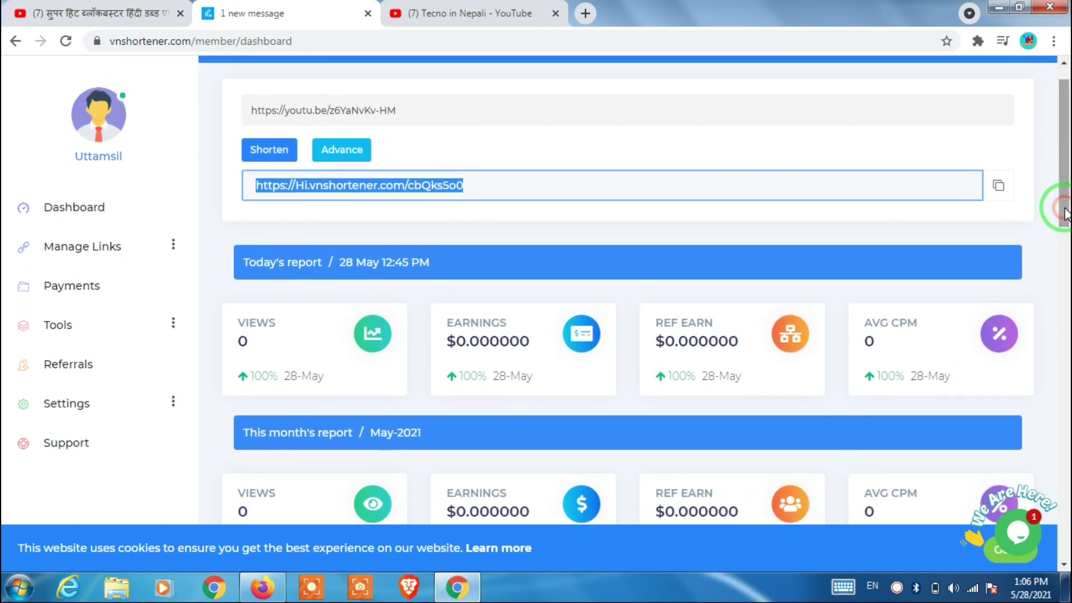
Open the account's profile settings and look through the billing address fields and the country choices.
click(93, 409)
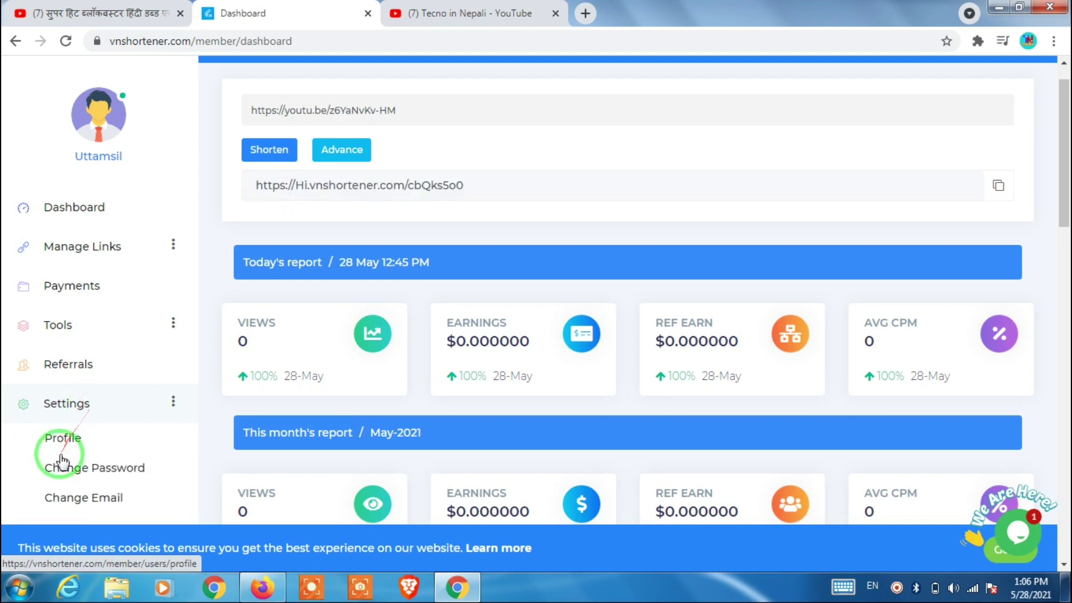
click(65, 438)
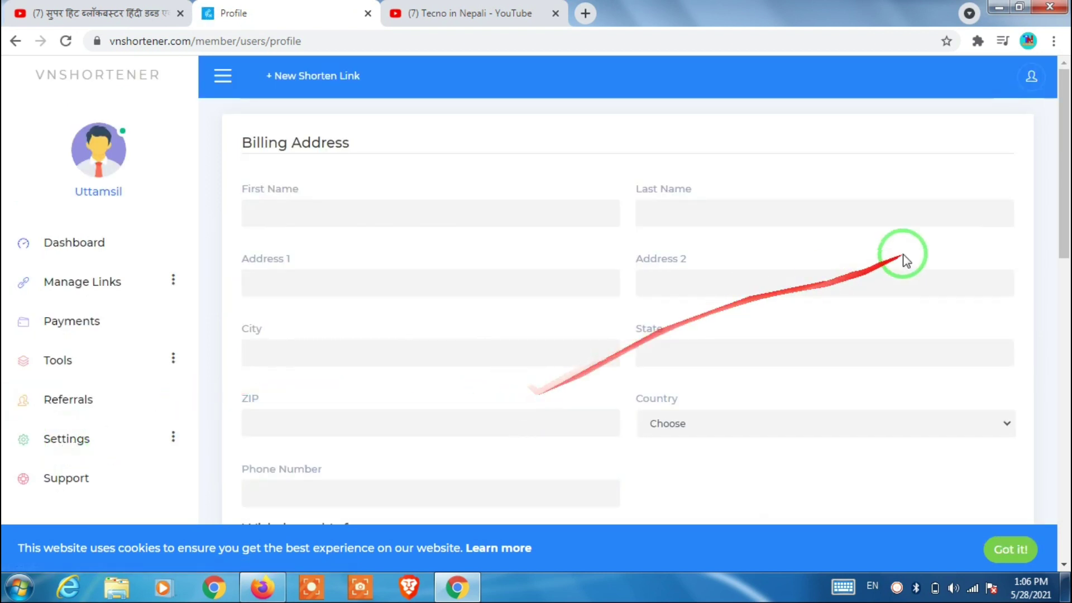
drag(1064, 157, 1065, 144)
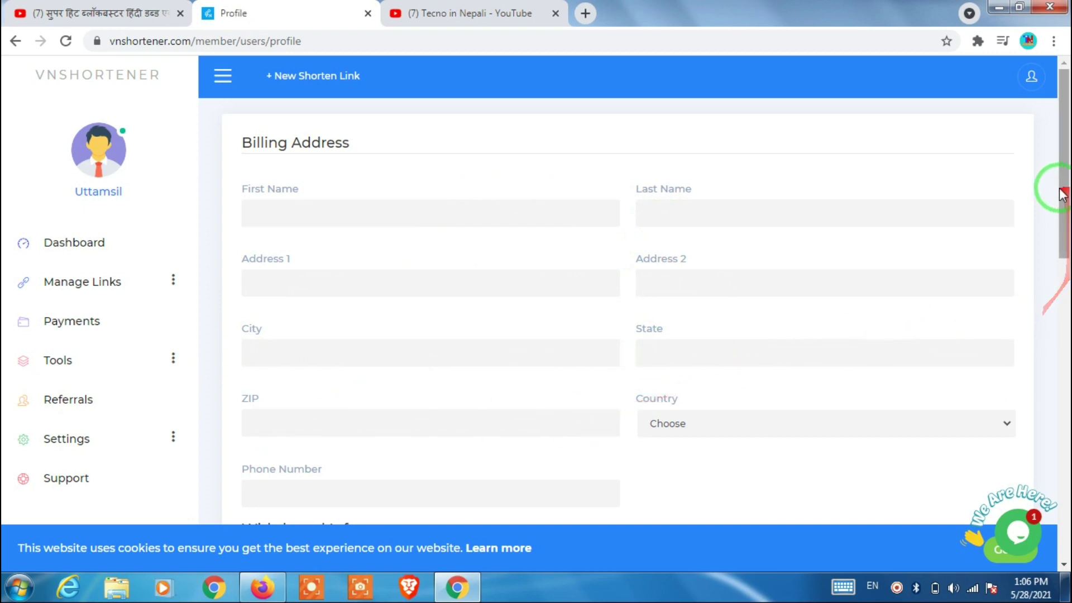
drag(1063, 194, 1061, 220)
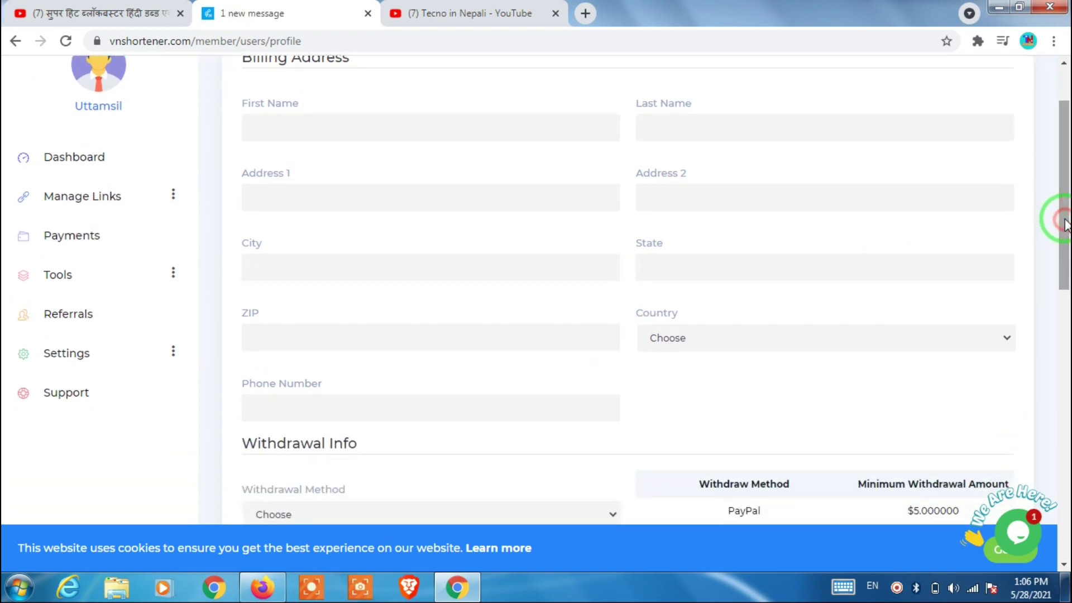
click(978, 350)
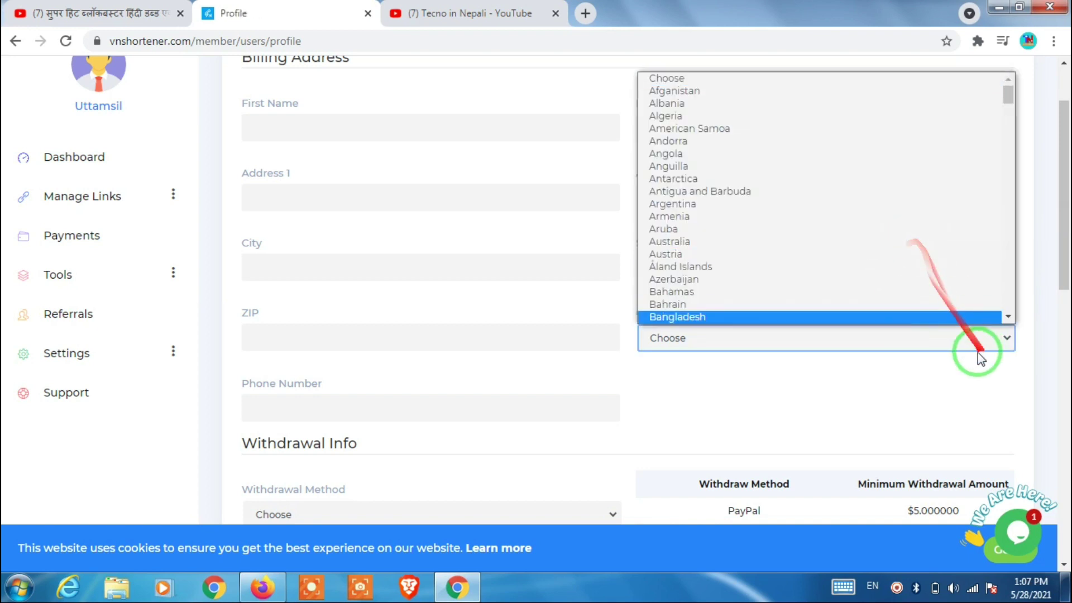
click(980, 353)
Review the minimum withdrawal amounts and set the withdrawal method to Esewa-imepay-khalti-bank-transfer-NEPAL.
drag(1065, 239, 1067, 270)
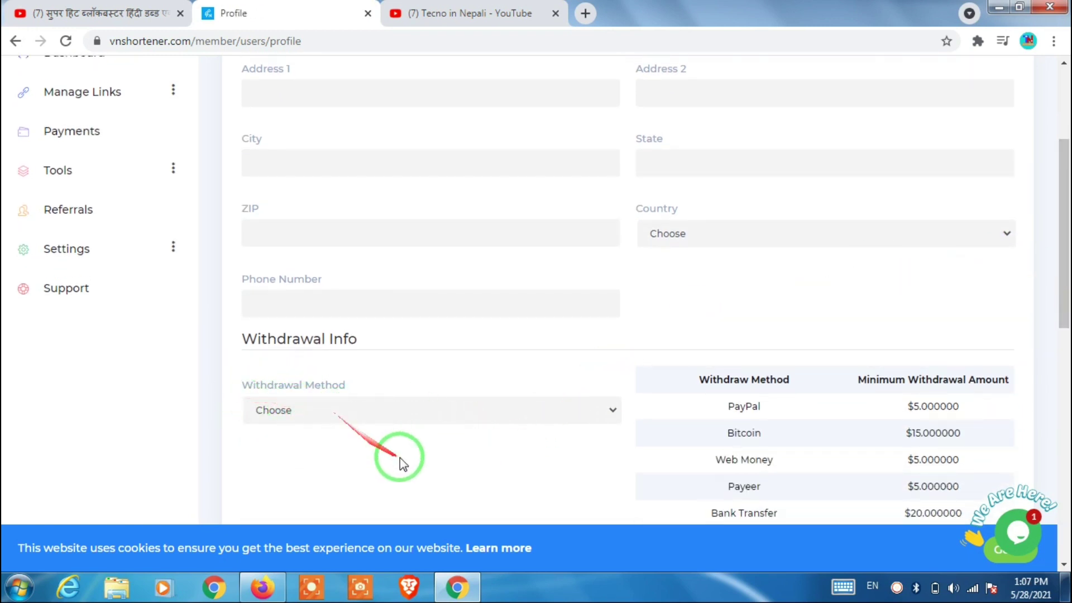
scroll(781, 262, down, 3)
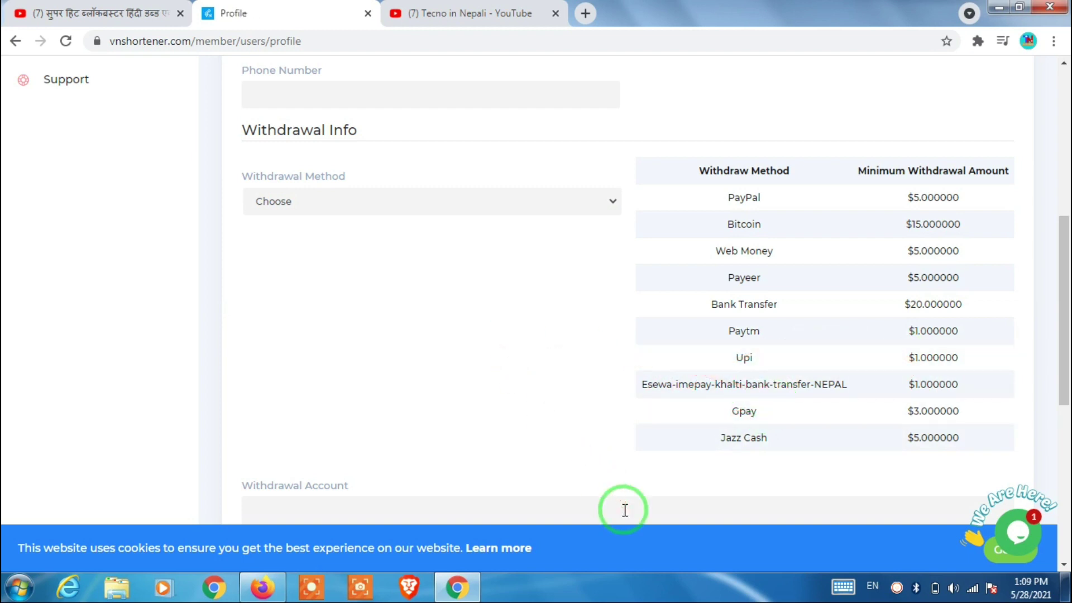
drag(1065, 330, 1063, 205)
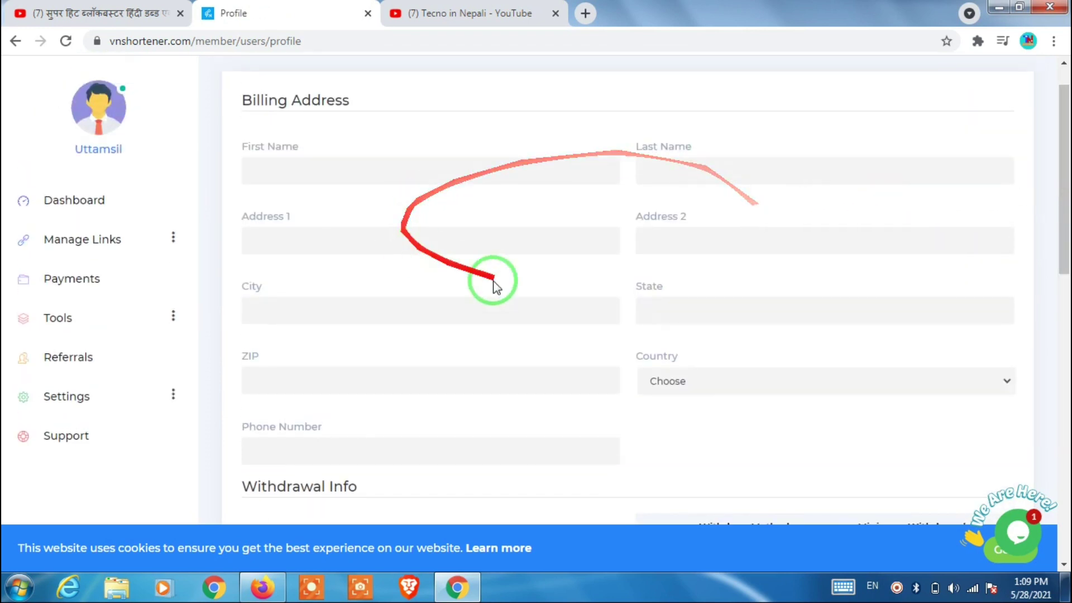
drag(1063, 162, 1067, 241)
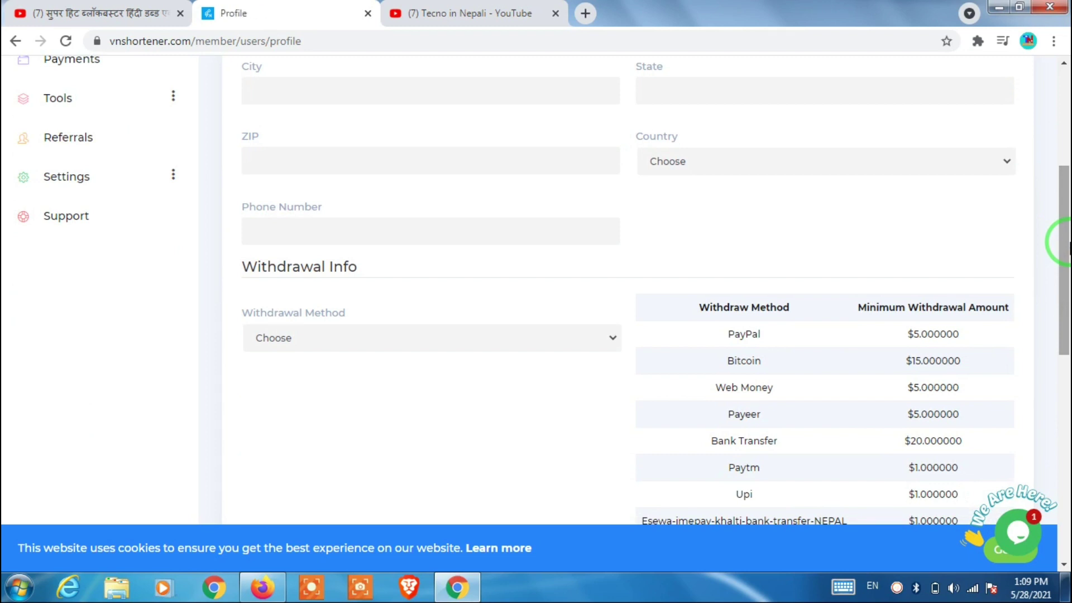
drag(1066, 243, 1066, 262)
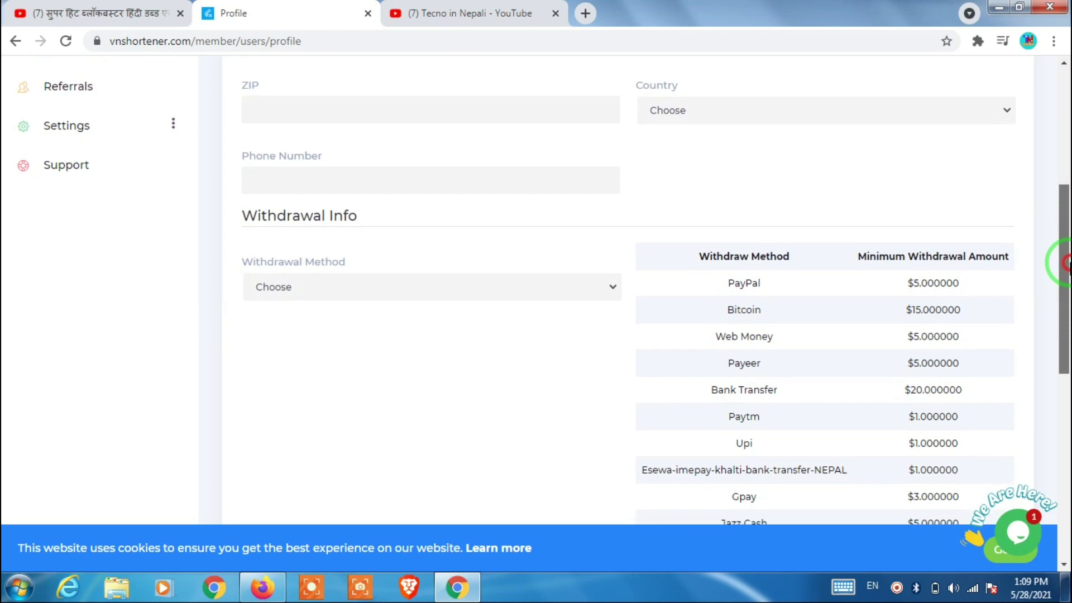
click(609, 291)
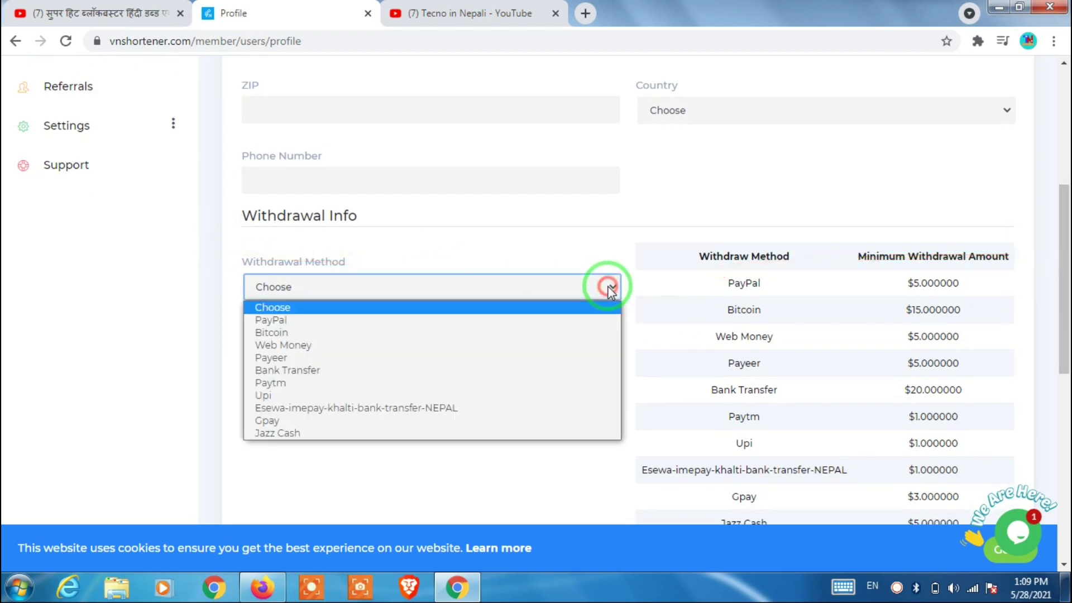
click(420, 408)
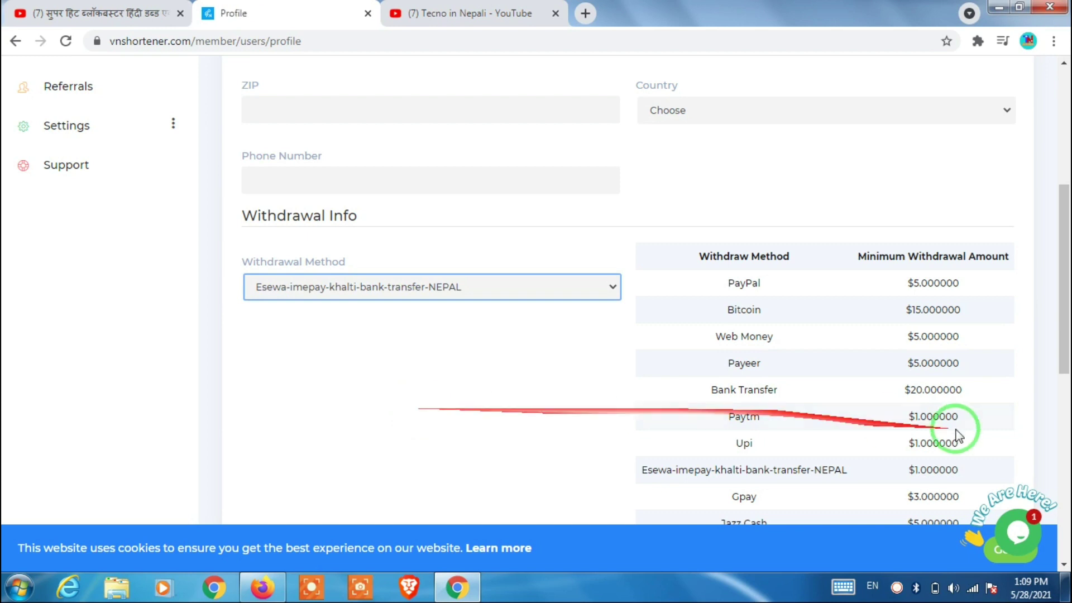
drag(1063, 275, 1066, 380)
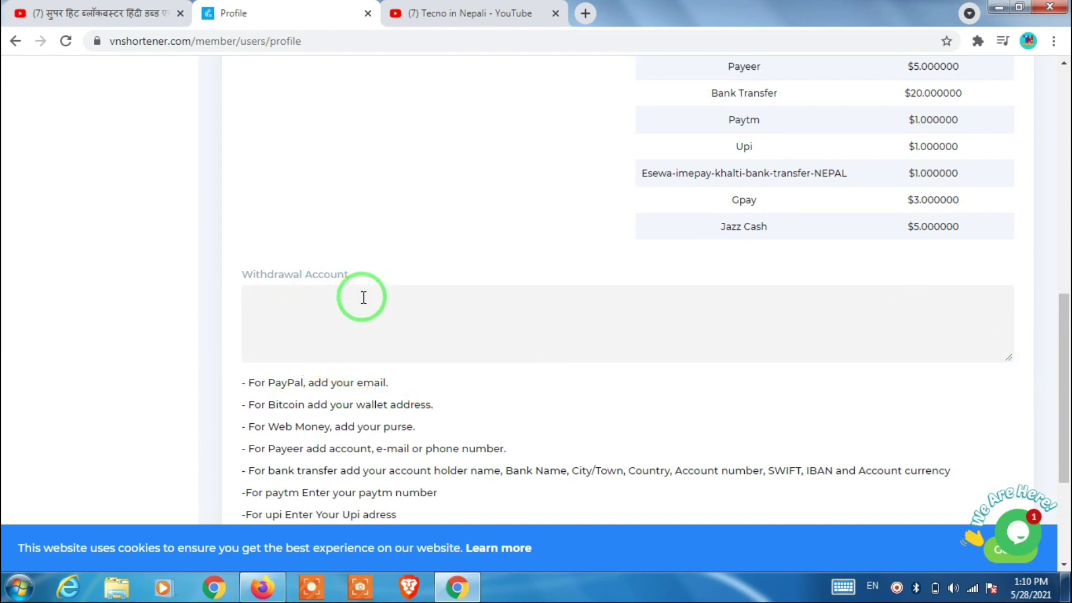
Examine the Withdrawal Account field and the account details required for each payment method, including the Nepal option.
click(320, 294)
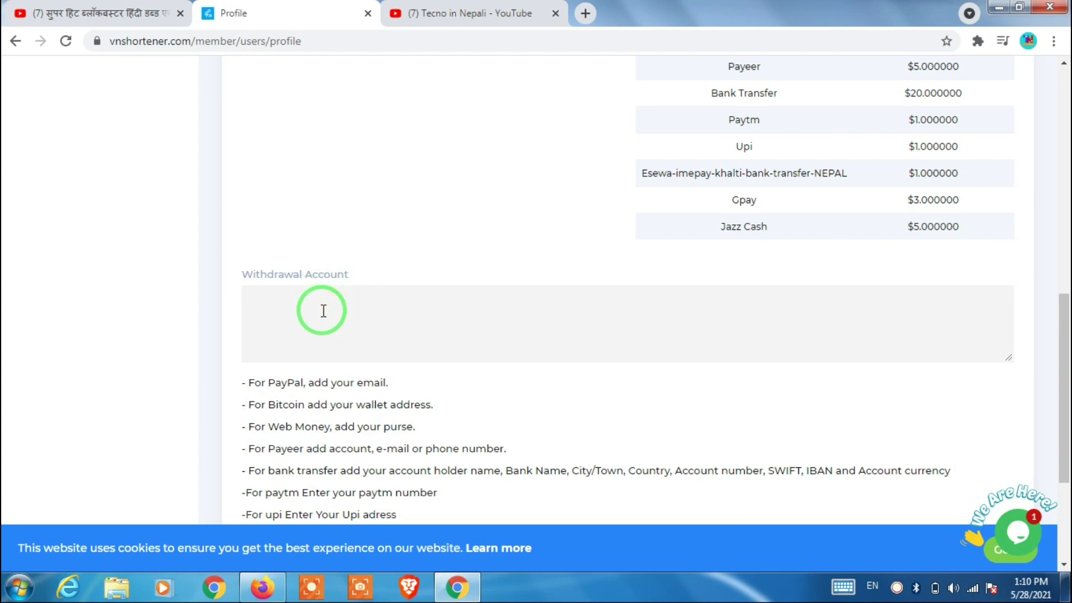
click(311, 319)
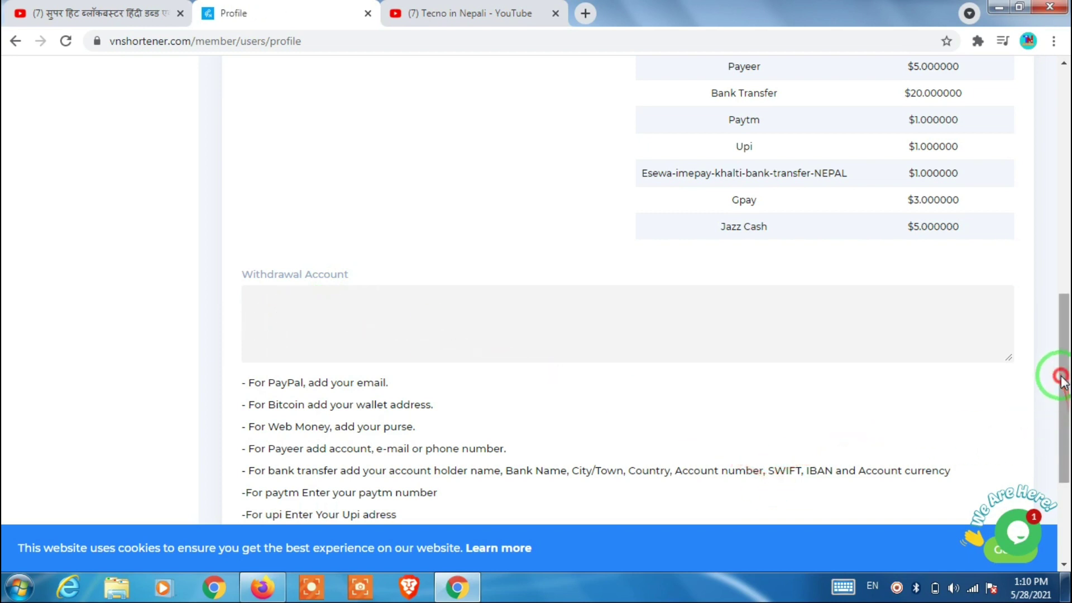
drag(1064, 380, 1067, 463)
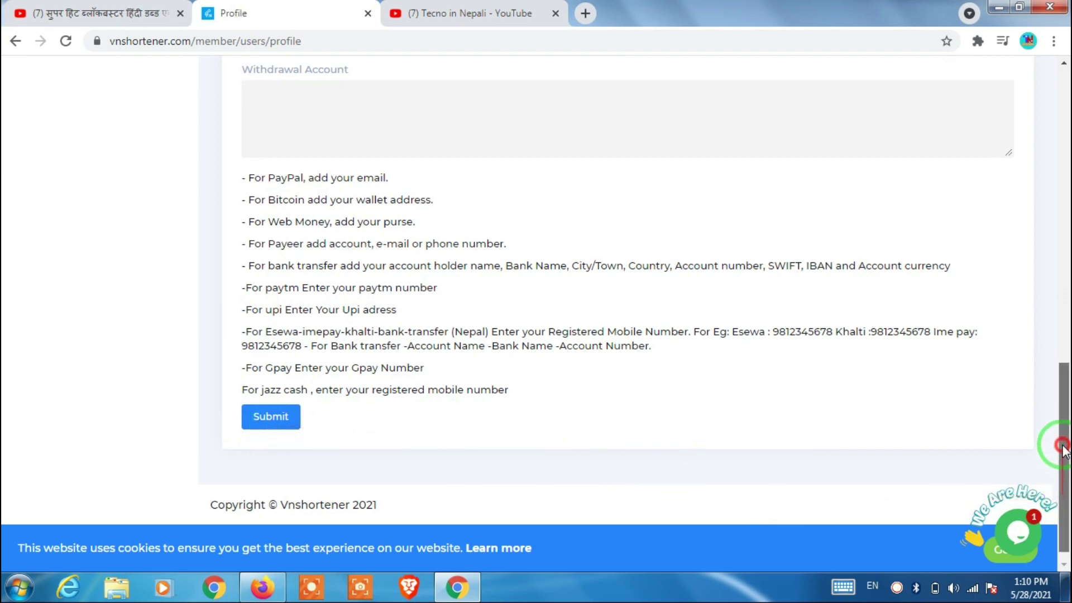
Open the account's Payments page and start a withdrawal request for the earnings.
drag(1061, 443, 1067, 162)
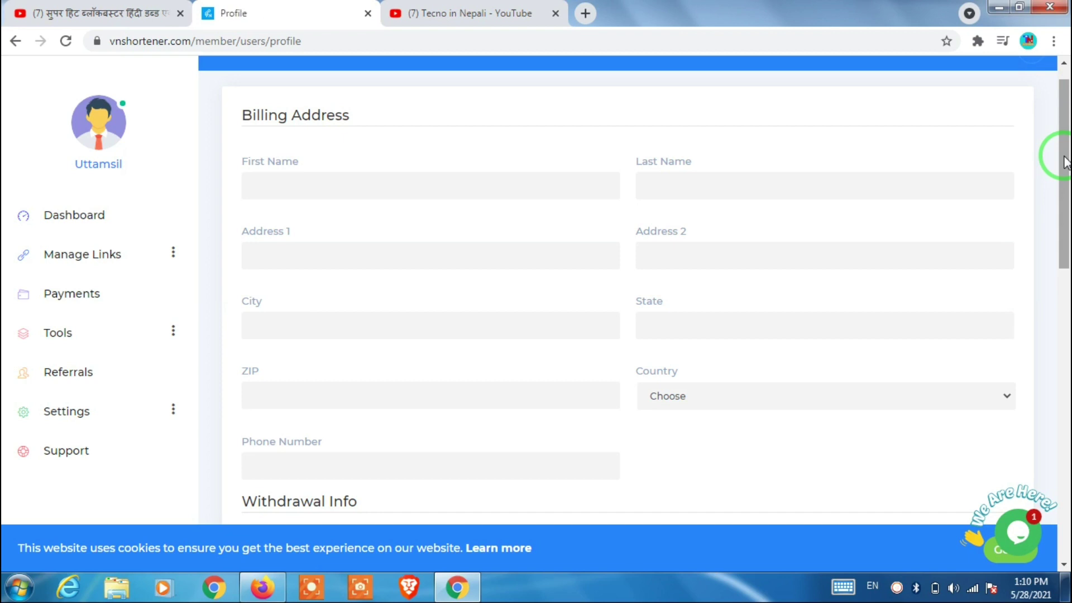
mouse_move(1064, 162)
mouse_down()
mouse_move(1067, 239)
mouse_move(1068, 154)
mouse_up()
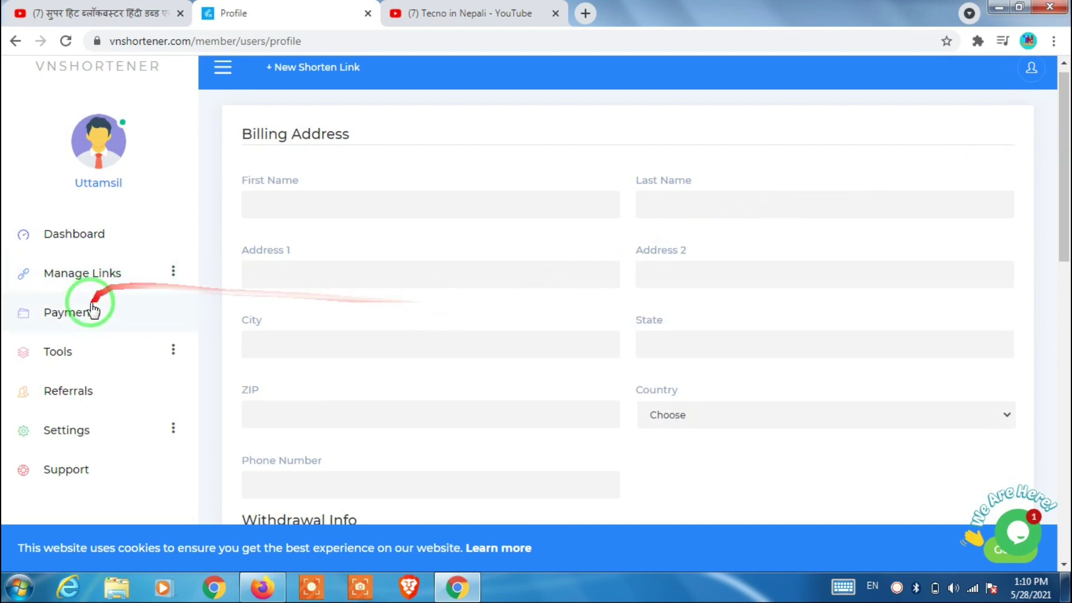
click(58, 316)
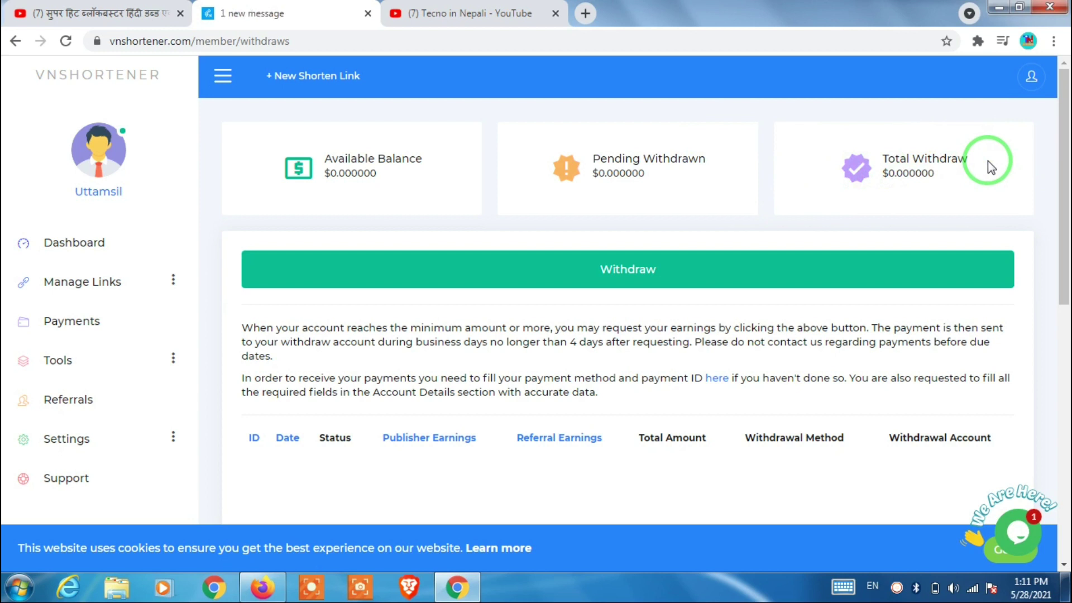
click(630, 273)
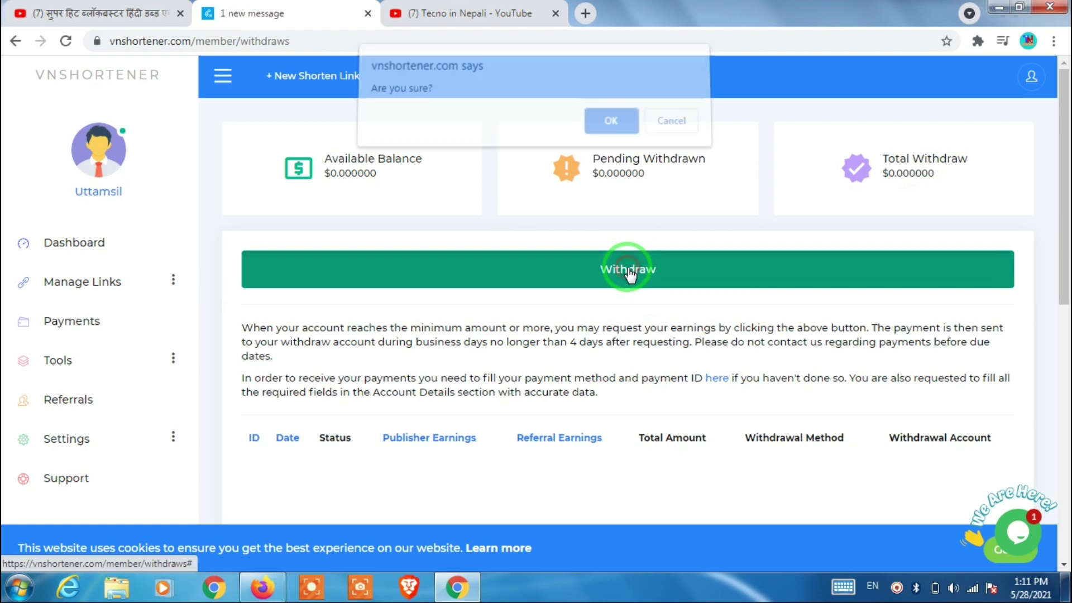